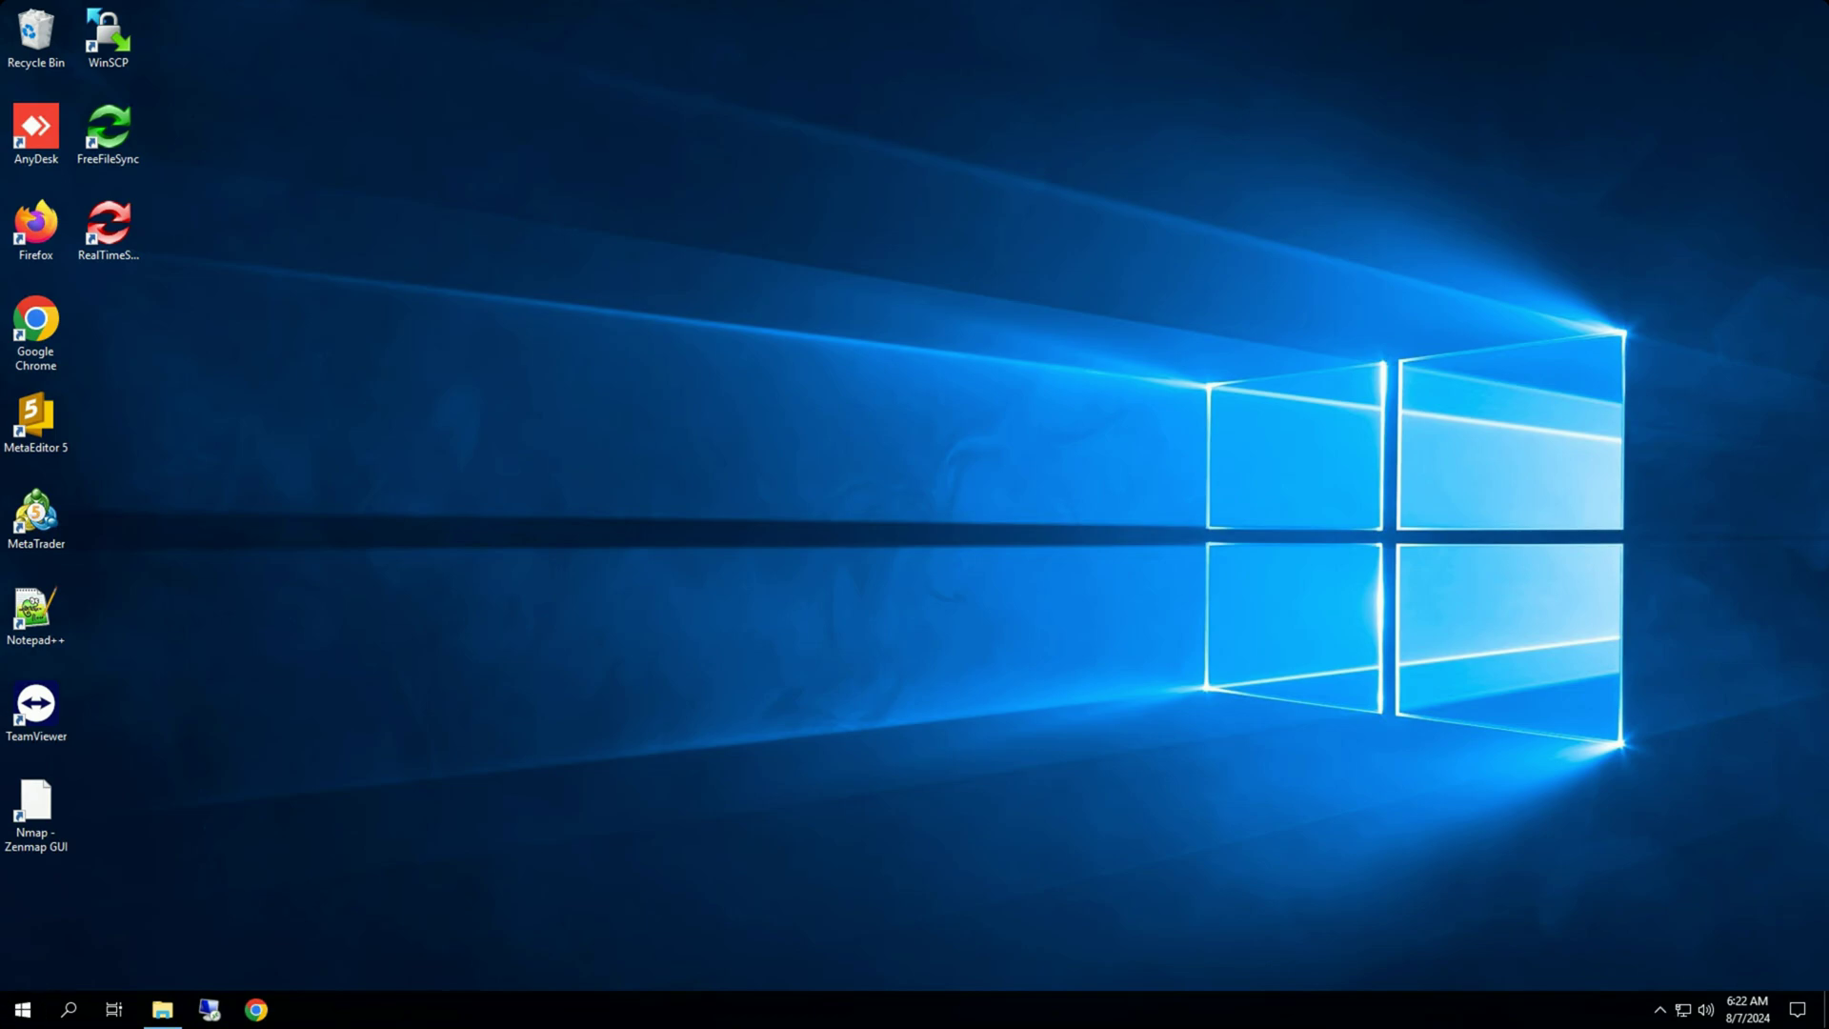
Step: Search 'windows' from the taskbar and launch Windows Defender Firewall with Advanced Security
{"action": "left_click", "coordinate": [71, 1009]}
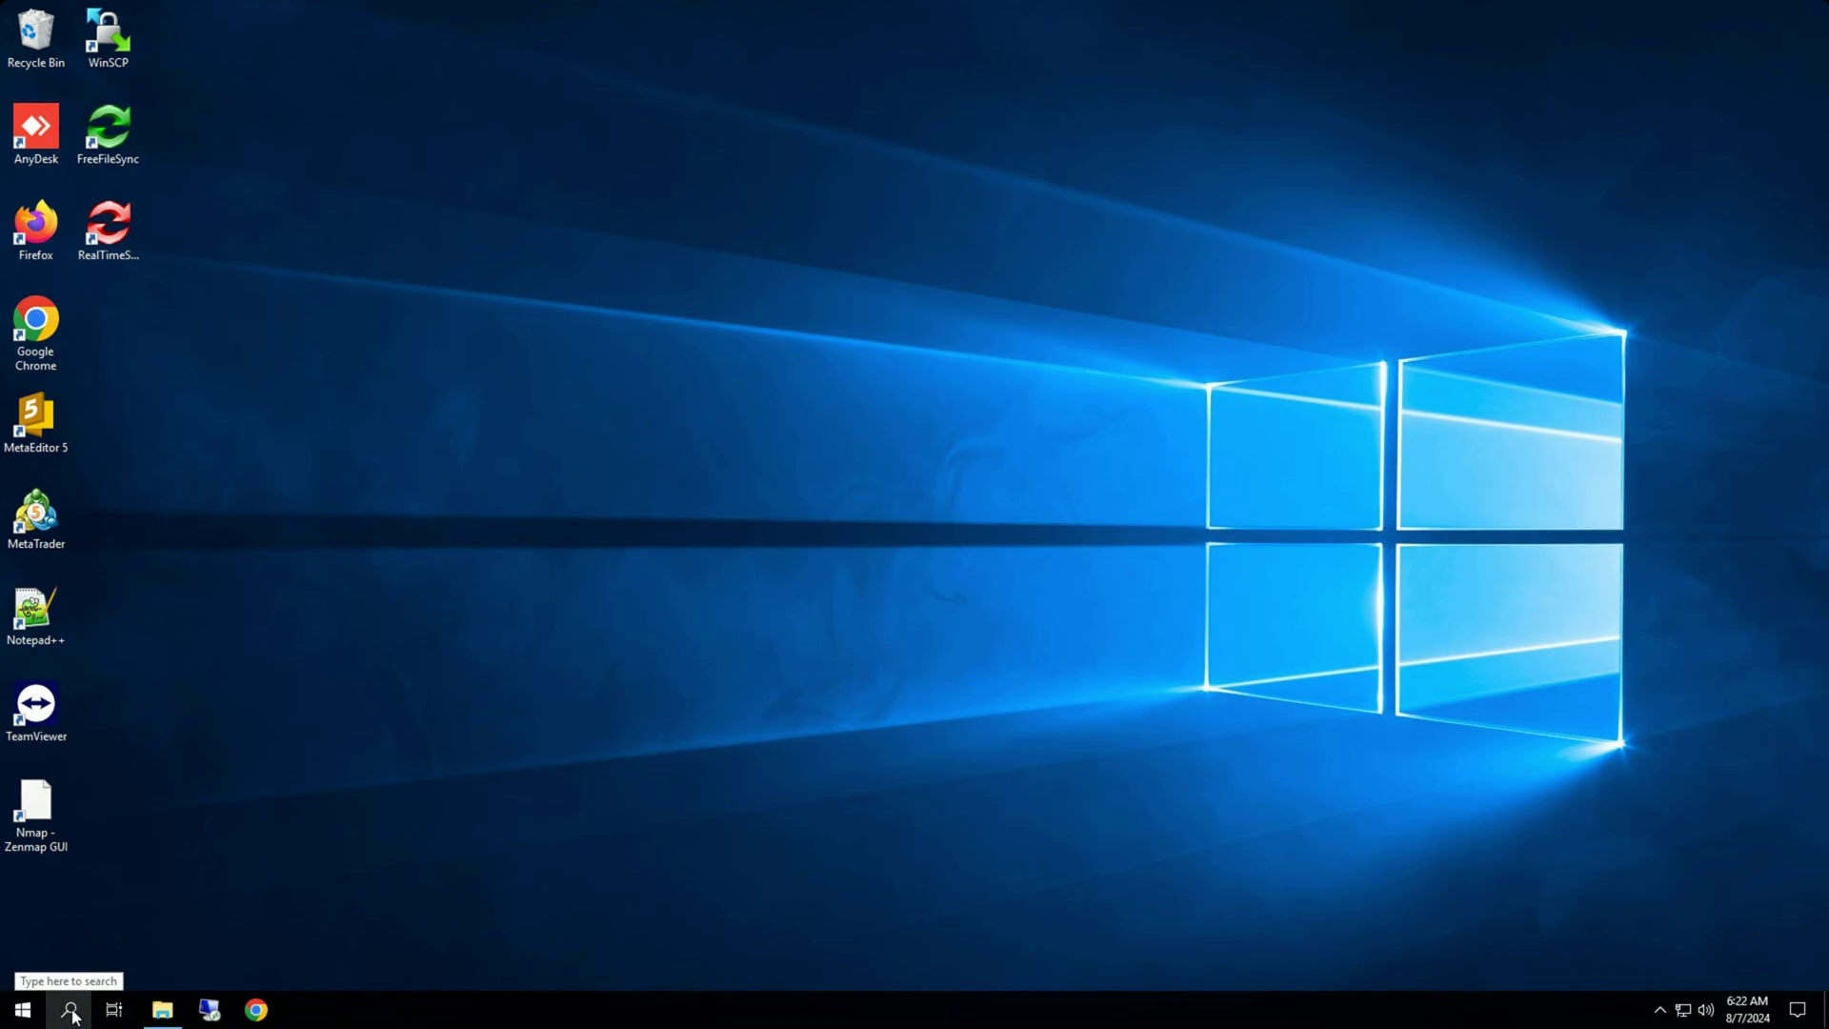
{"action": "type", "text": "wi"}
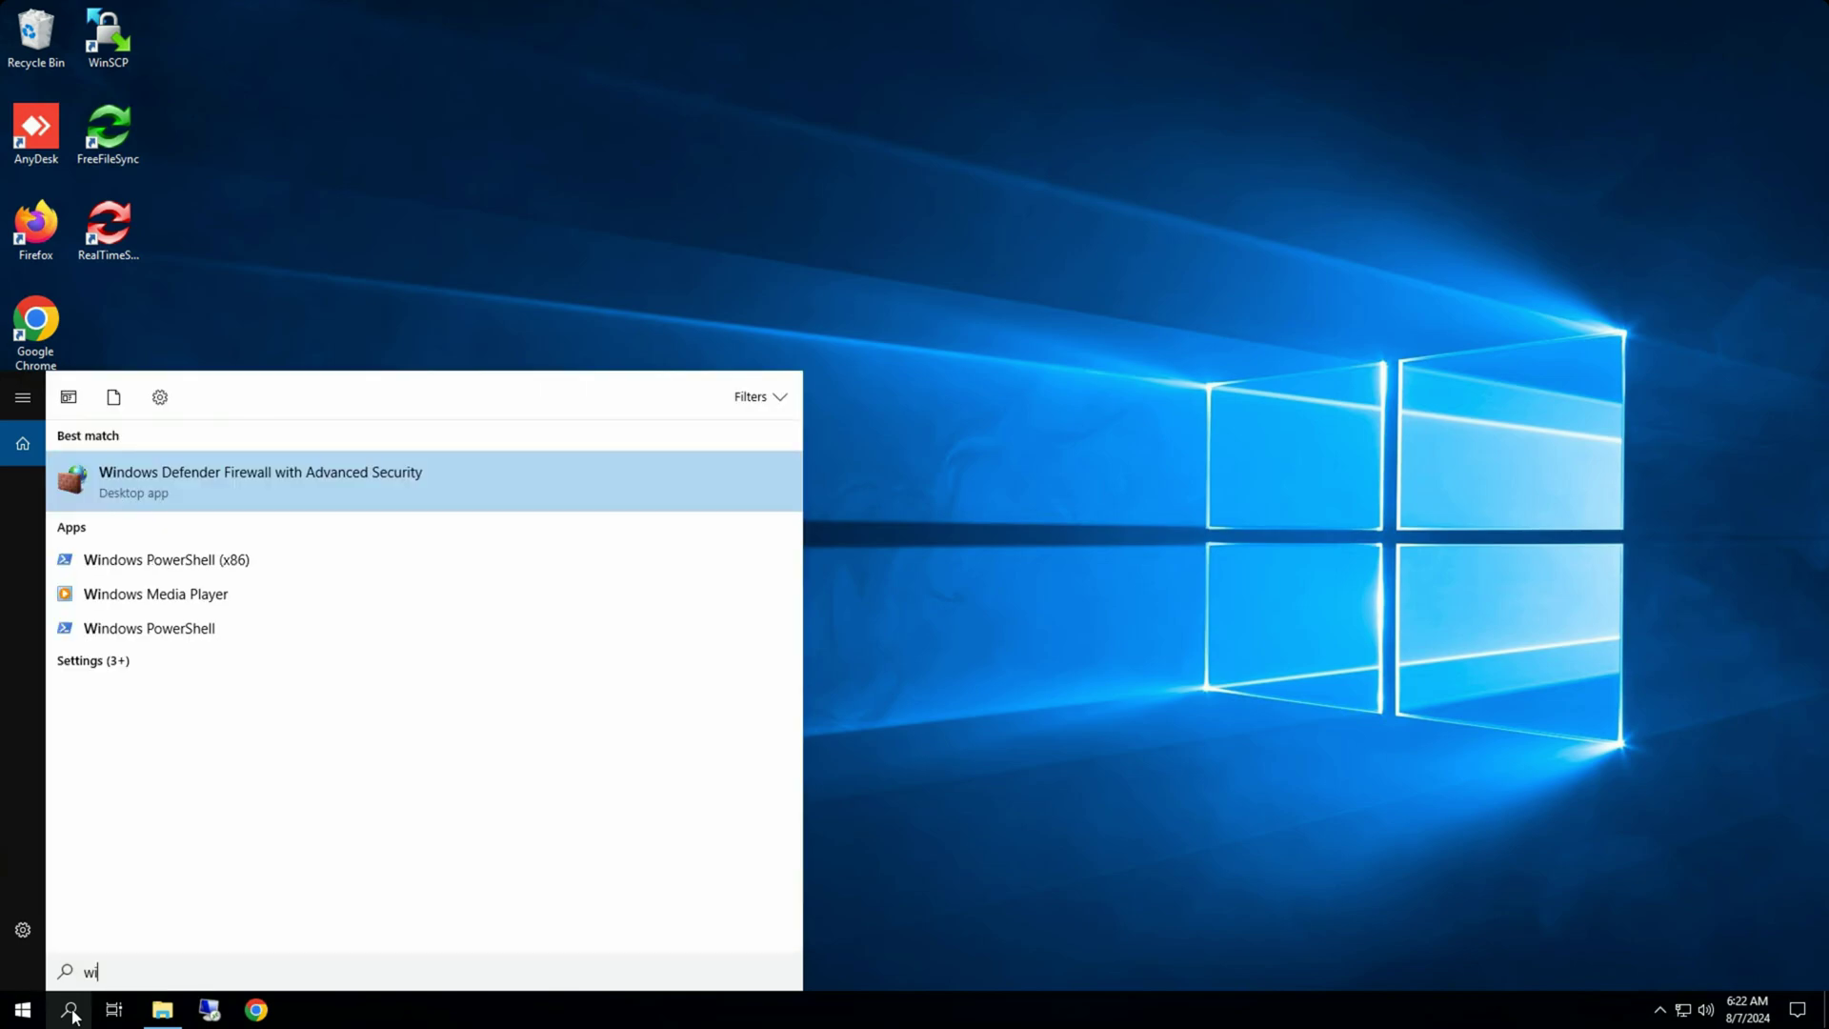
{"action": "type", "text": "ndows"}
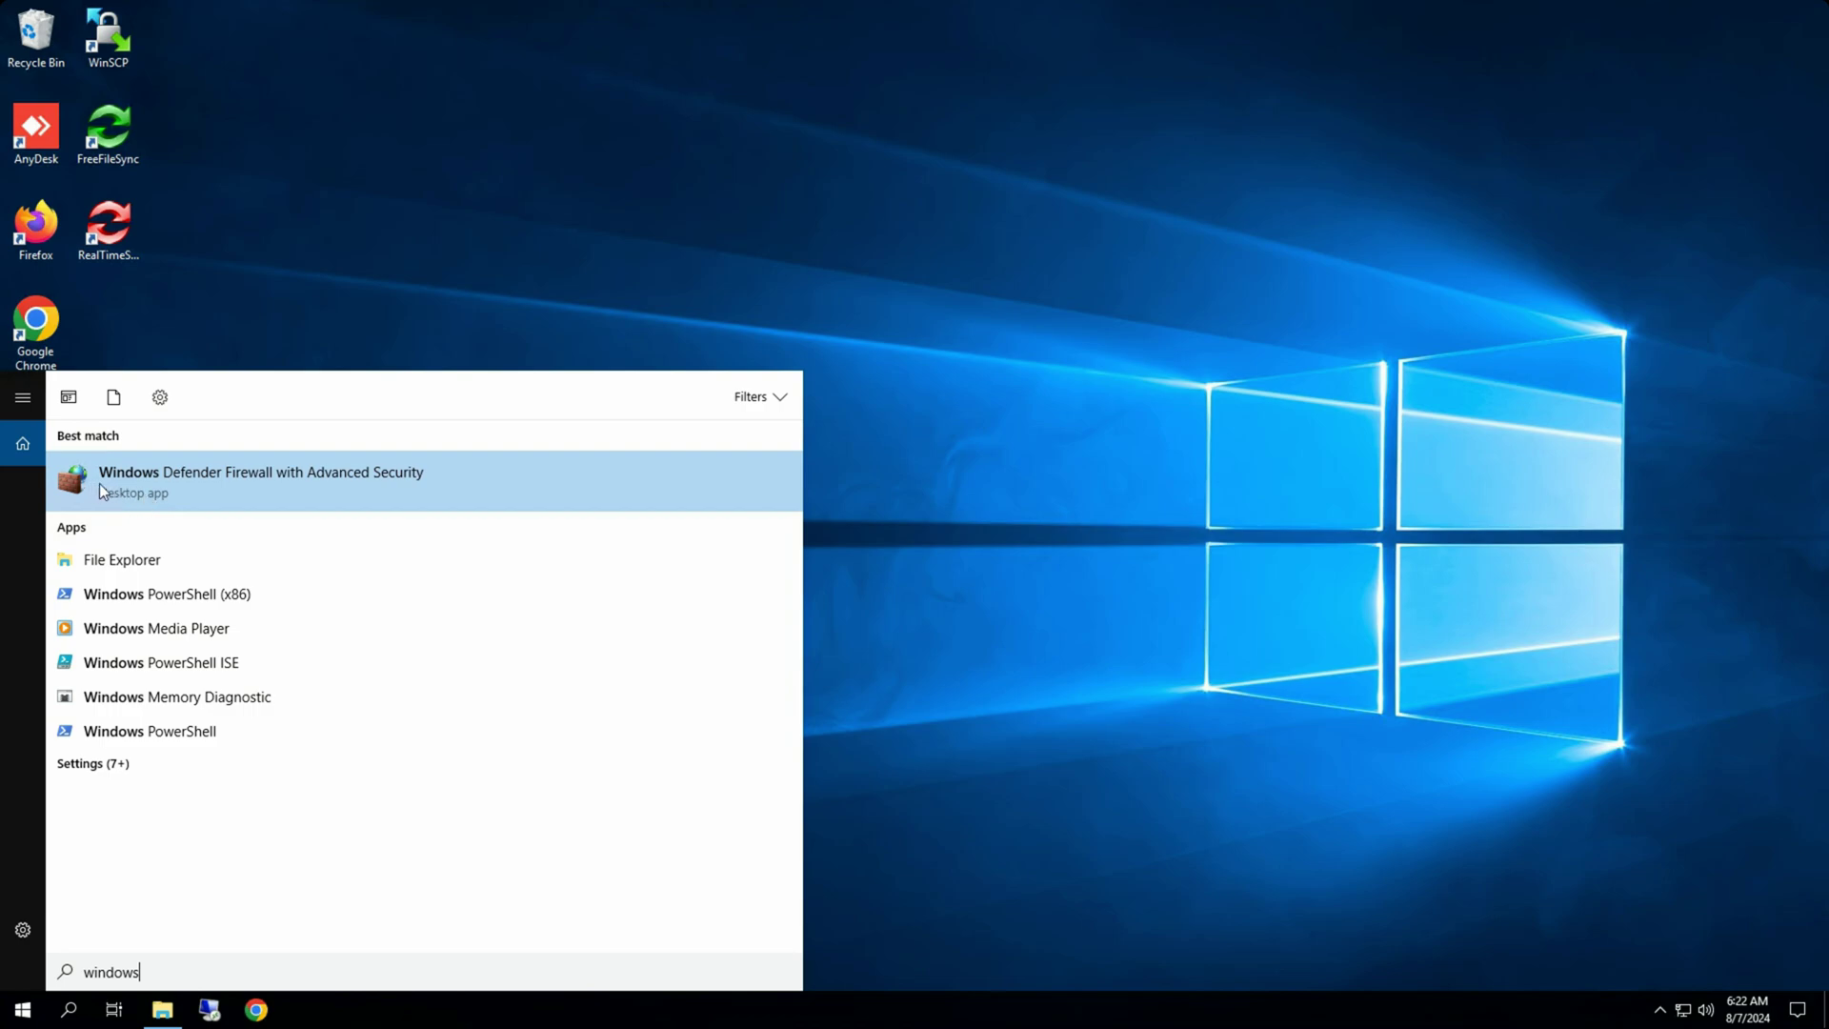
{"action": "left_click", "coordinate": [313, 487]}
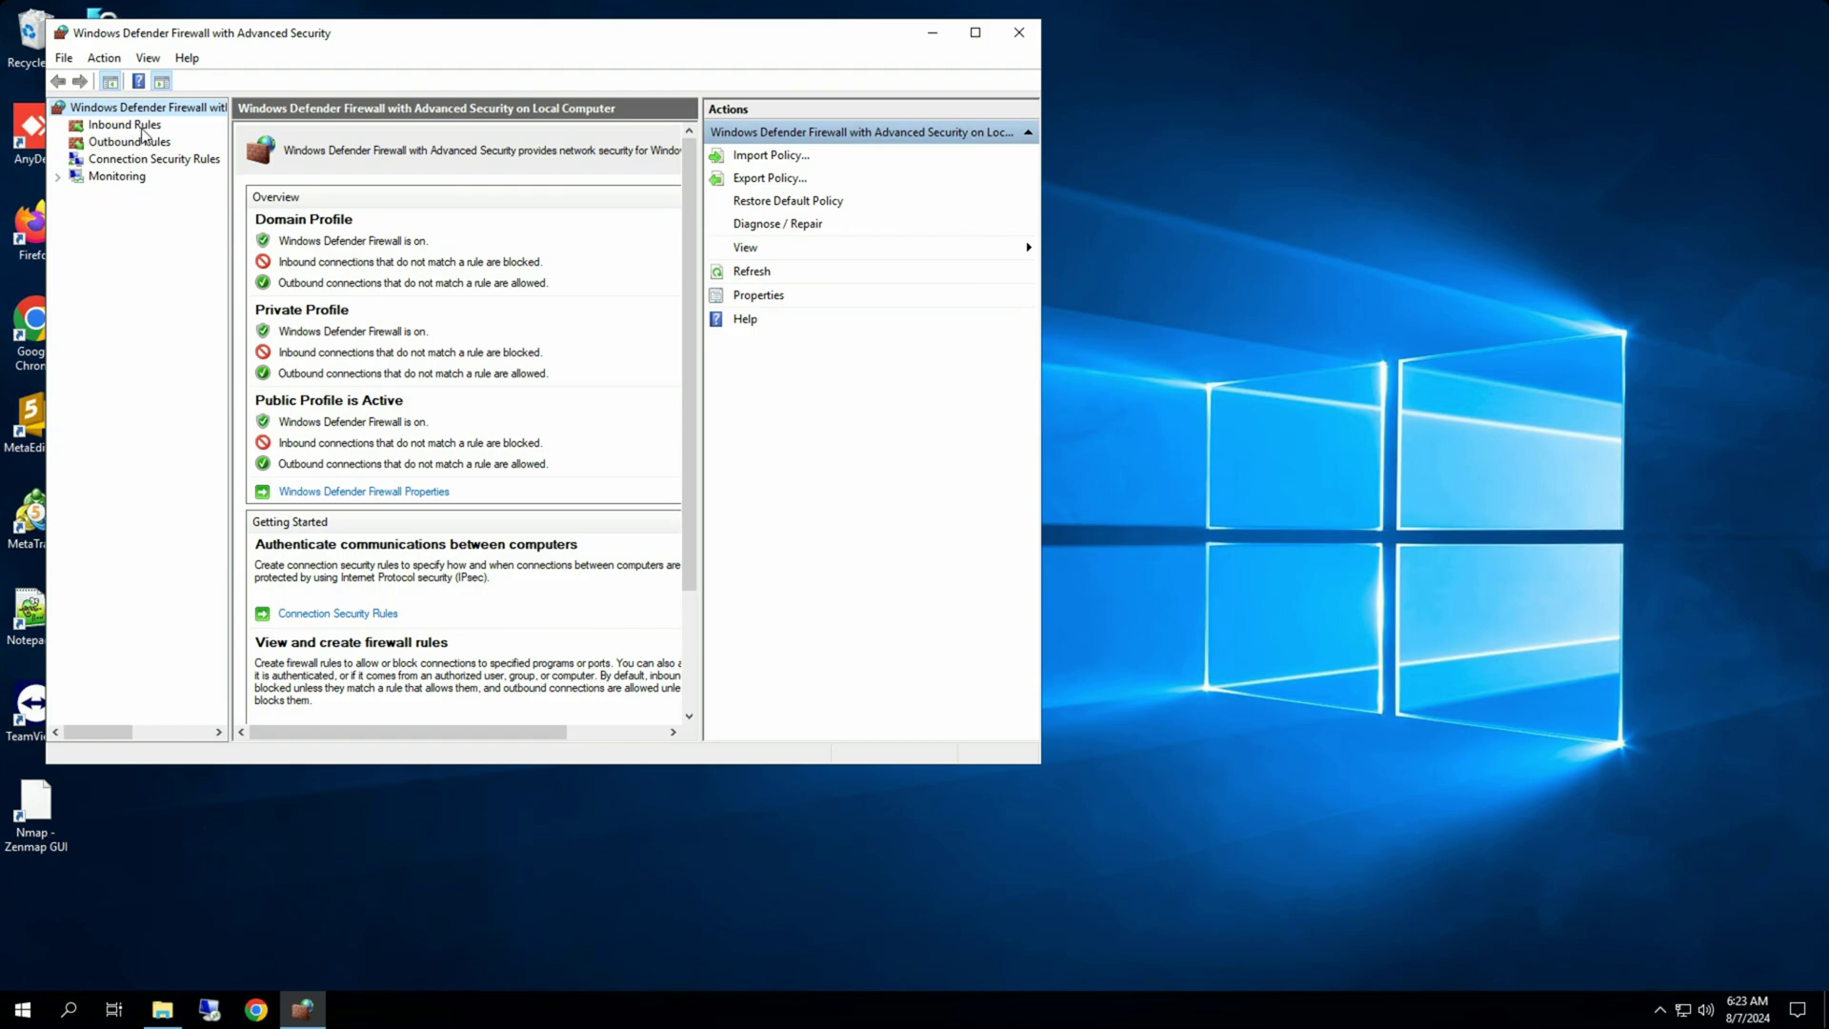
Step: Show Inbound Rules, scroll down the list and select the IPBan_Block_0 rule
{"action": "left_click", "coordinate": [144, 128]}
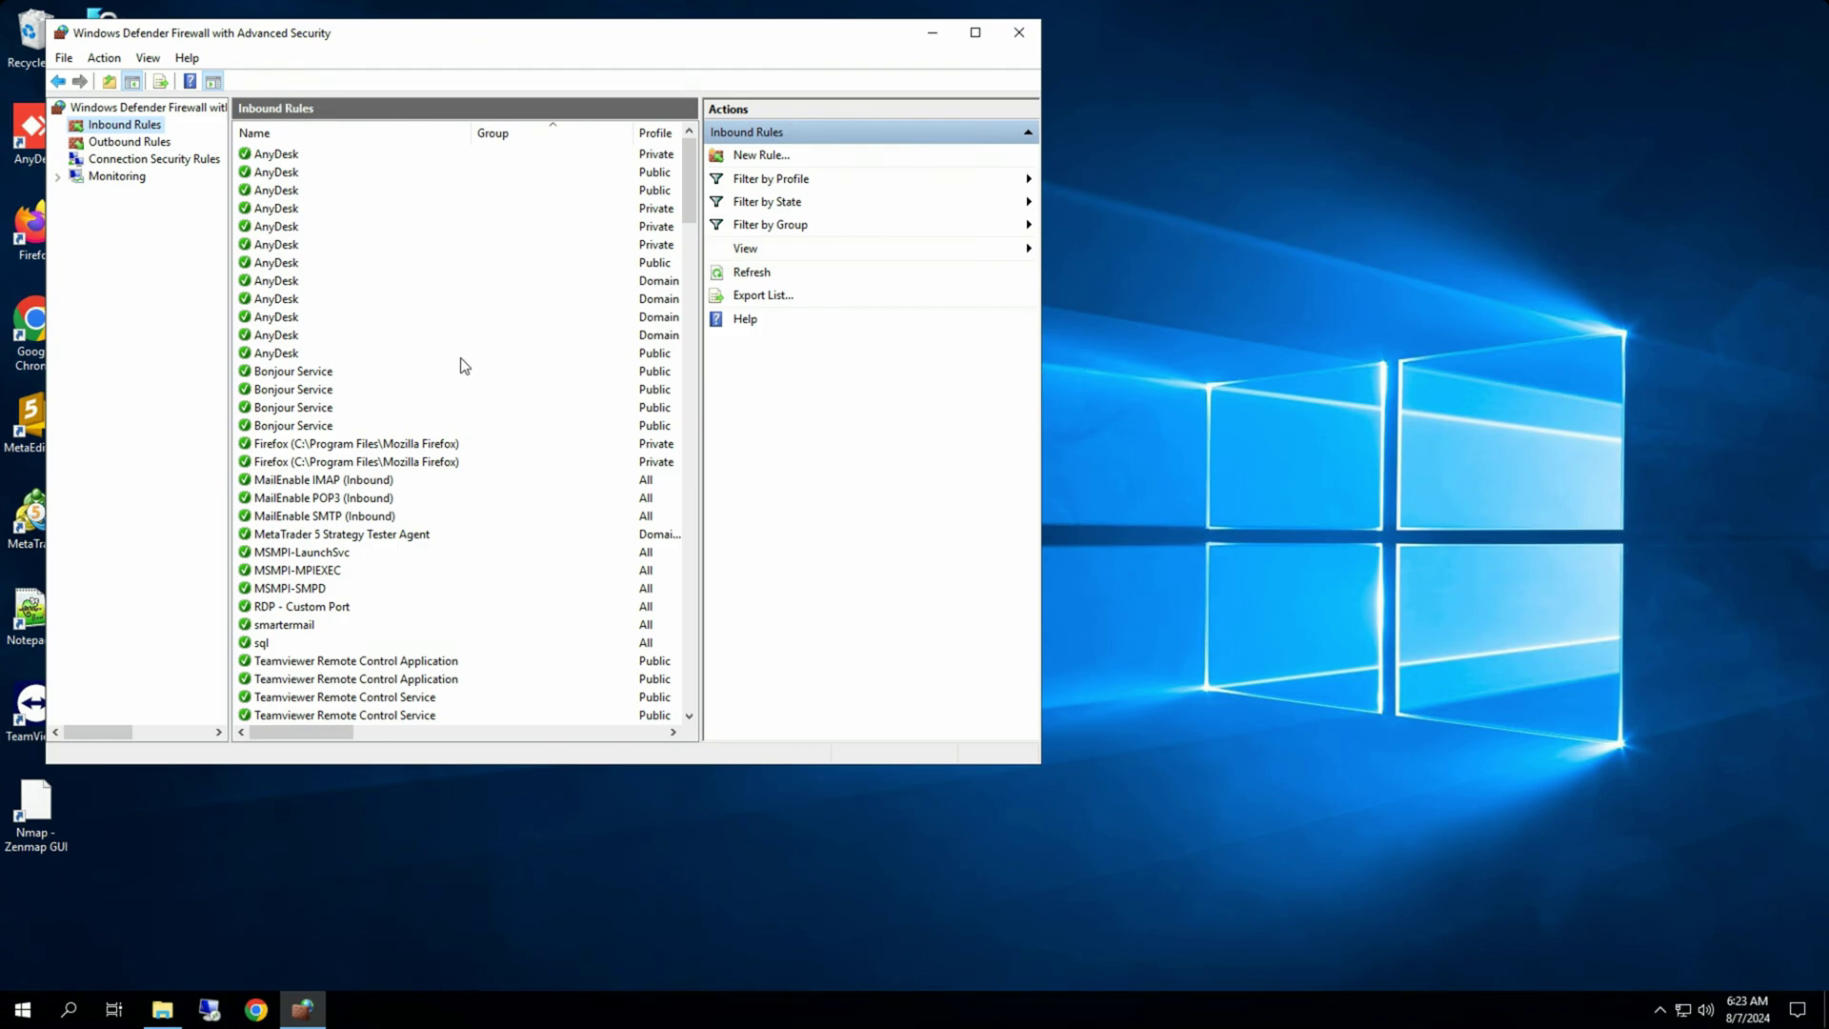
{"action": "scroll", "coordinate": [464, 366], "scroll_direction": "down", "scroll_amount": 1}
{"action": "scroll", "coordinate": [464, 366], "scroll_direction": "down", "scroll_amount": 2}
{"action": "scroll", "coordinate": [464, 366], "scroll_direction": "down", "scroll_amount": 2}
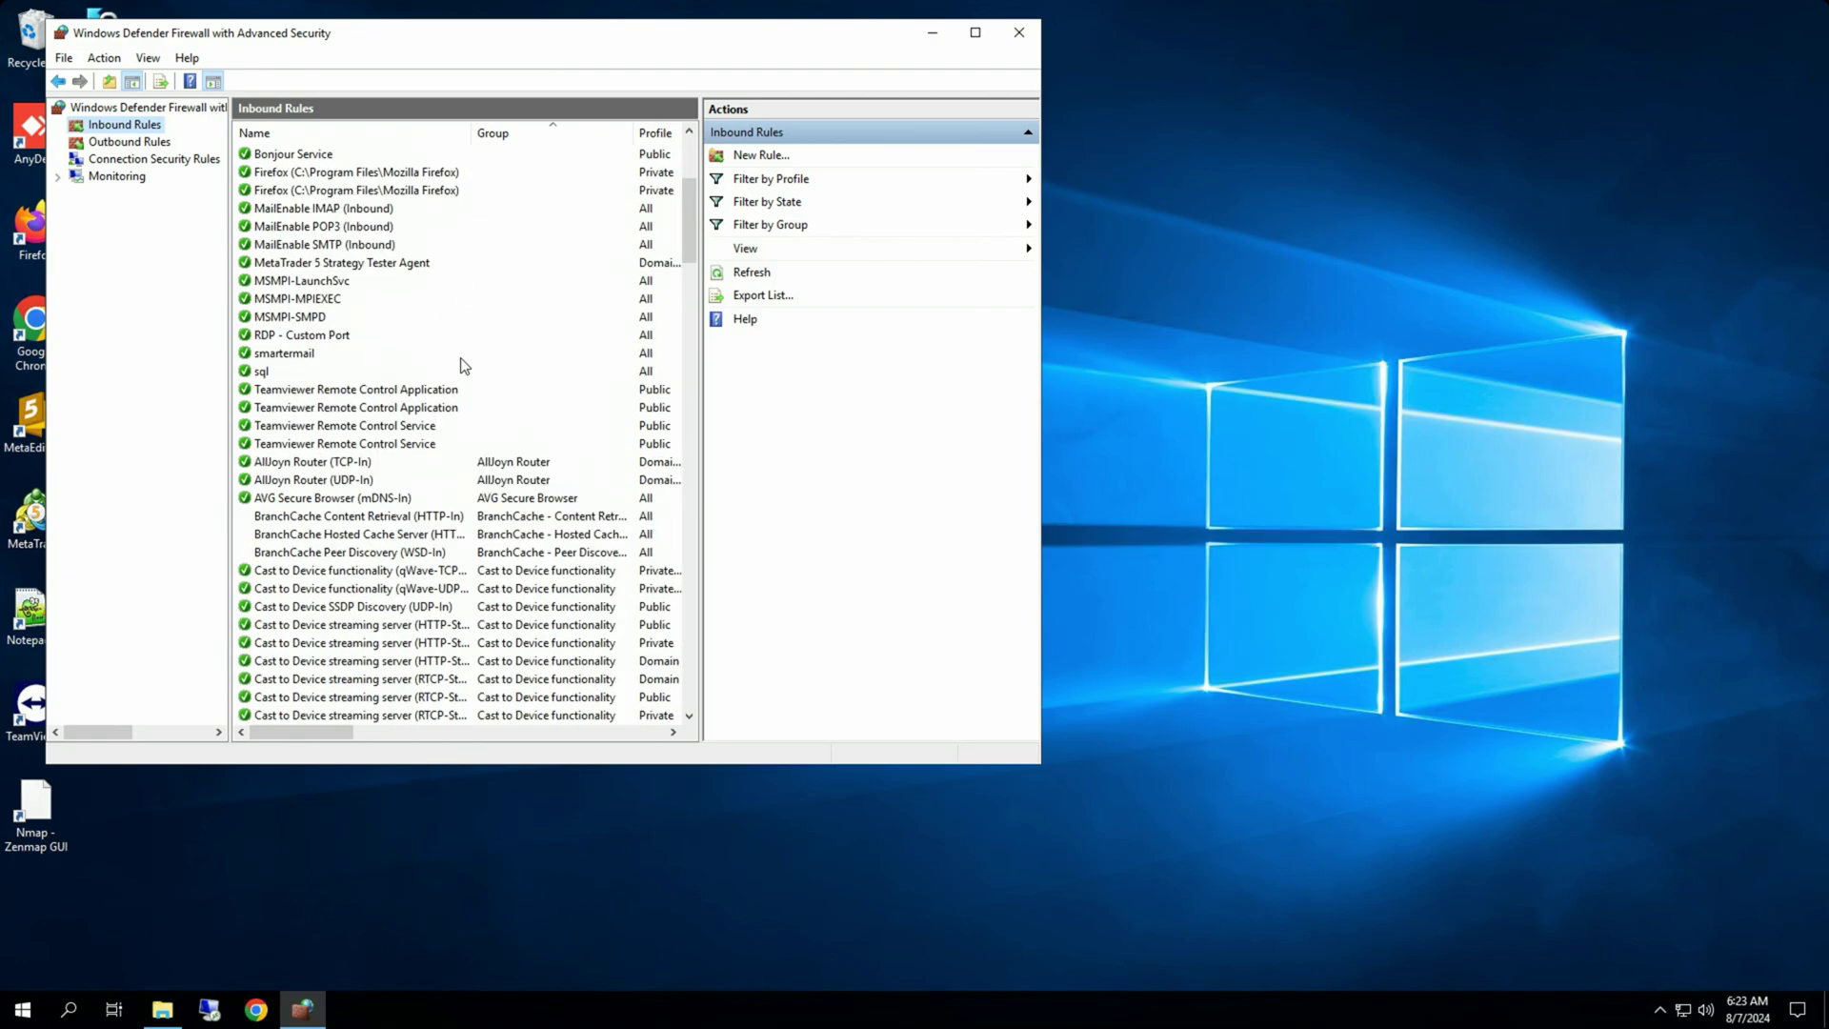
{"action": "scroll", "coordinate": [463, 366], "scroll_direction": "down", "scroll_amount": 4}
{"action": "scroll", "coordinate": [464, 366], "scroll_direction": "down", "scroll_amount": 1}
{"action": "scroll", "coordinate": [463, 363], "scroll_direction": "down", "scroll_amount": 4}
{"action": "scroll", "coordinate": [464, 363], "scroll_direction": "down", "scroll_amount": 1}
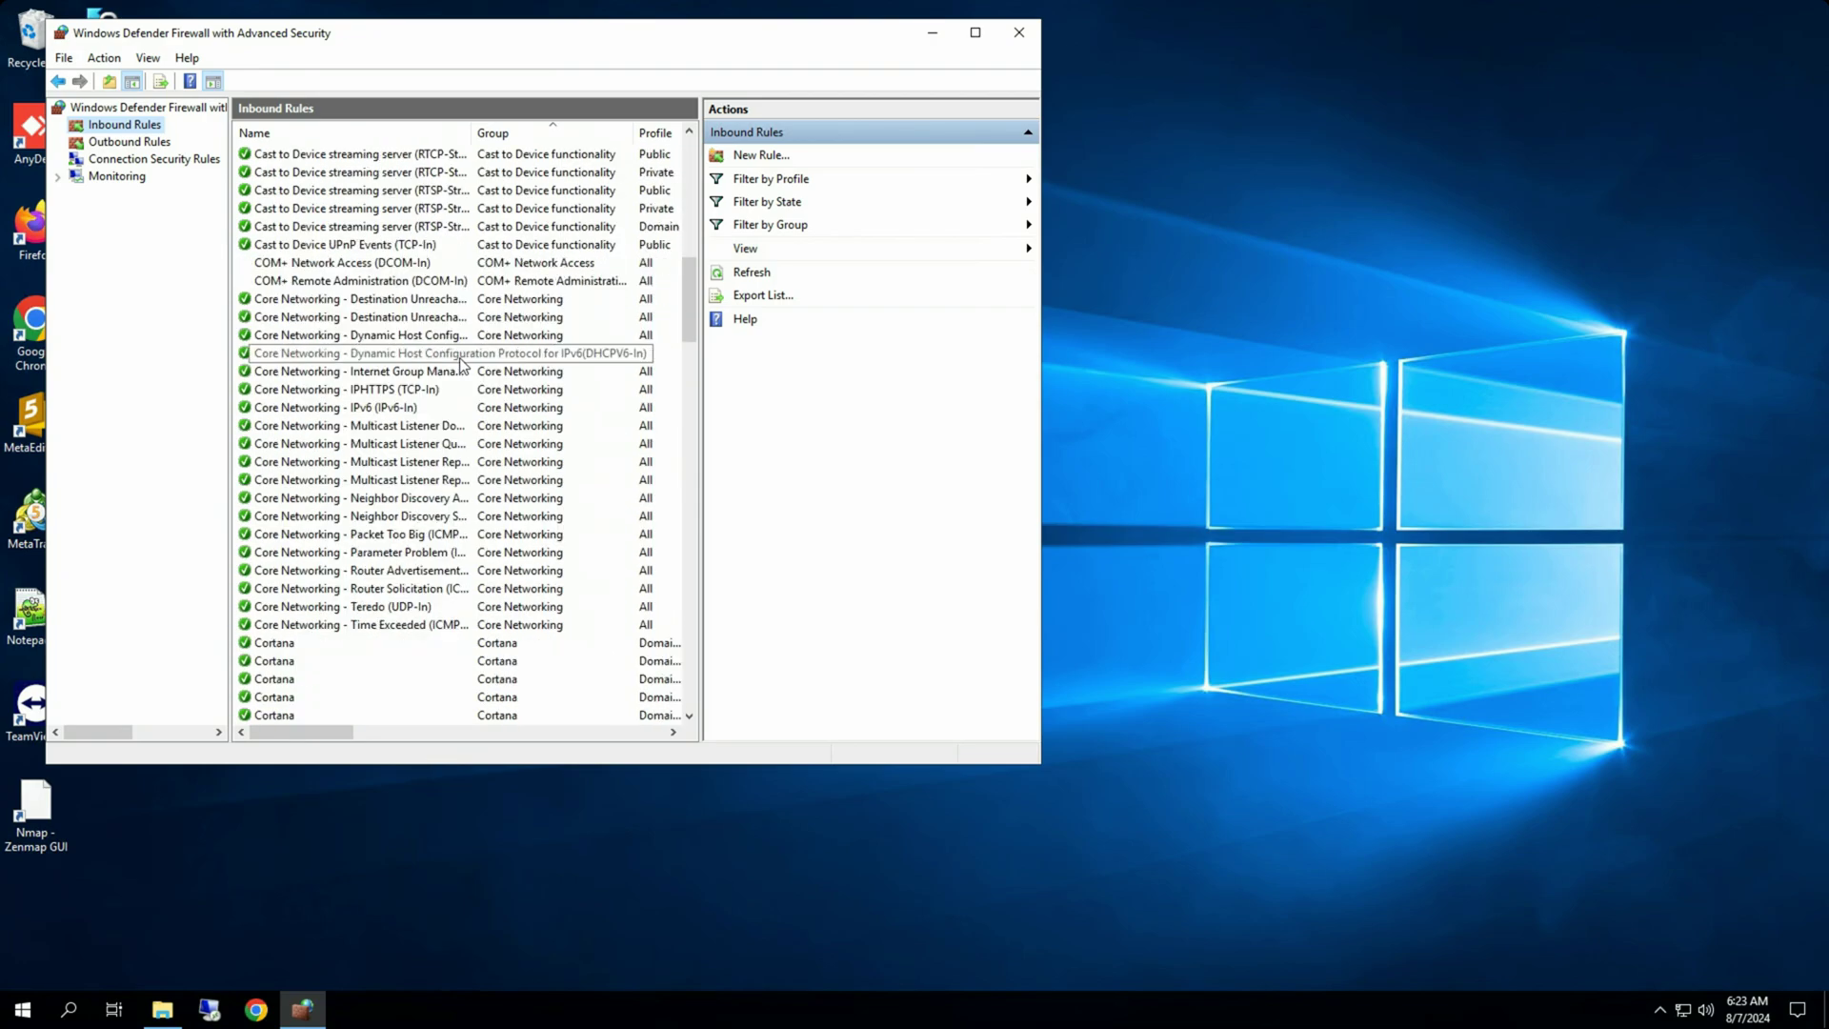
{"action": "scroll", "coordinate": [463, 364], "scroll_direction": "down", "scroll_amount": 4}
{"action": "scroll", "coordinate": [464, 365], "scroll_direction": "down", "scroll_amount": 4}
{"action": "scroll", "coordinate": [460, 364], "scroll_direction": "down", "scroll_amount": 1}
{"action": "scroll", "coordinate": [460, 364], "scroll_direction": "down", "scroll_amount": 4}
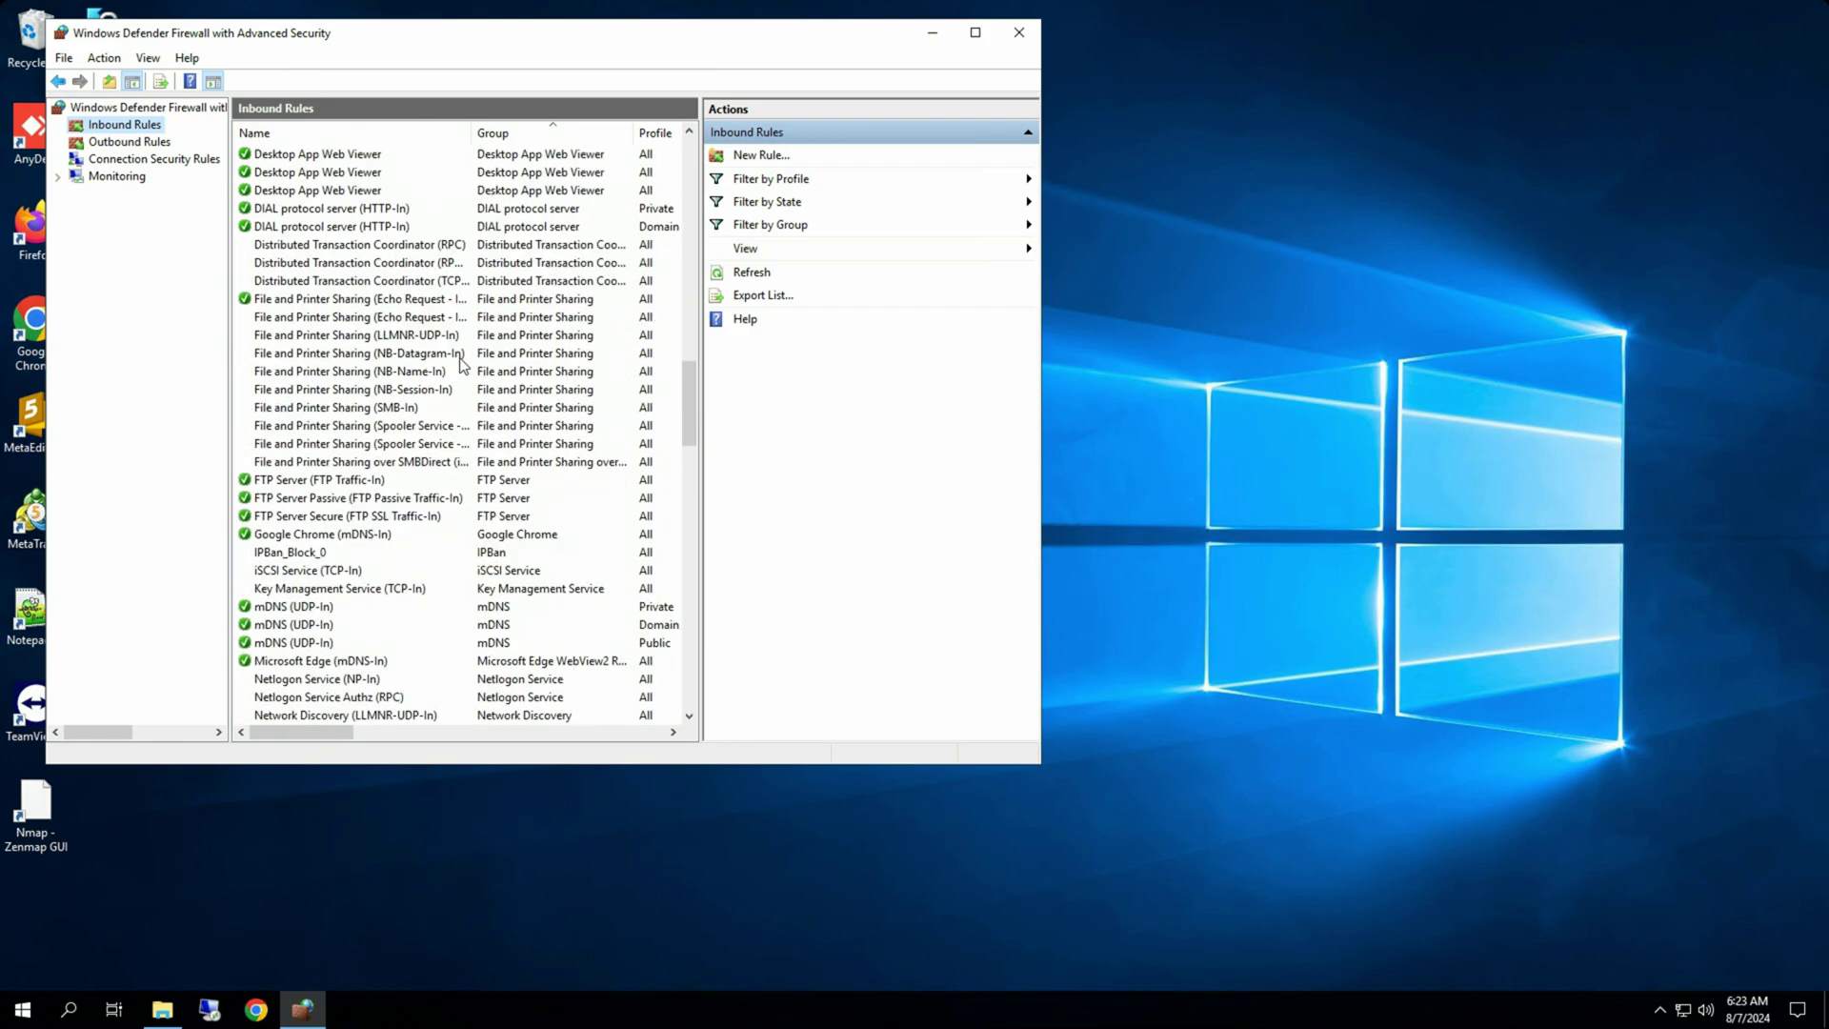
{"action": "scroll", "coordinate": [457, 367], "scroll_direction": "down", "scroll_amount": 1}
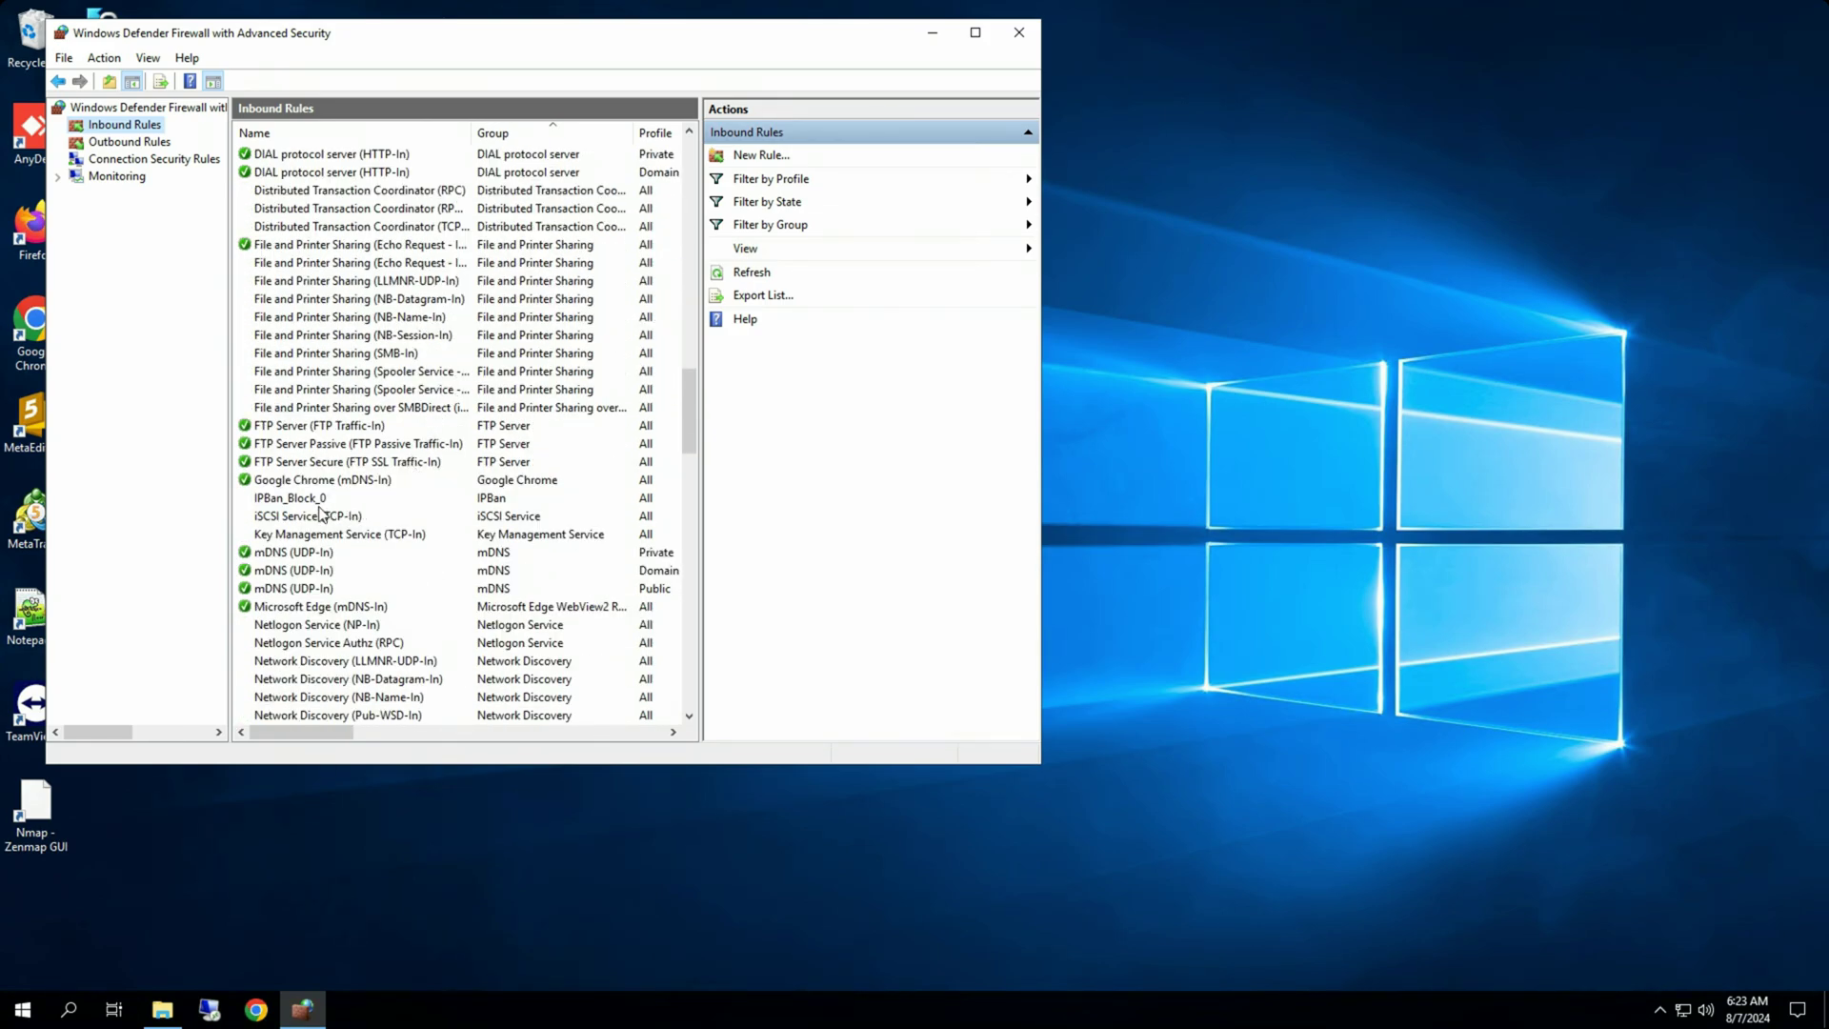
{"action": "left_click", "coordinate": [263, 505]}
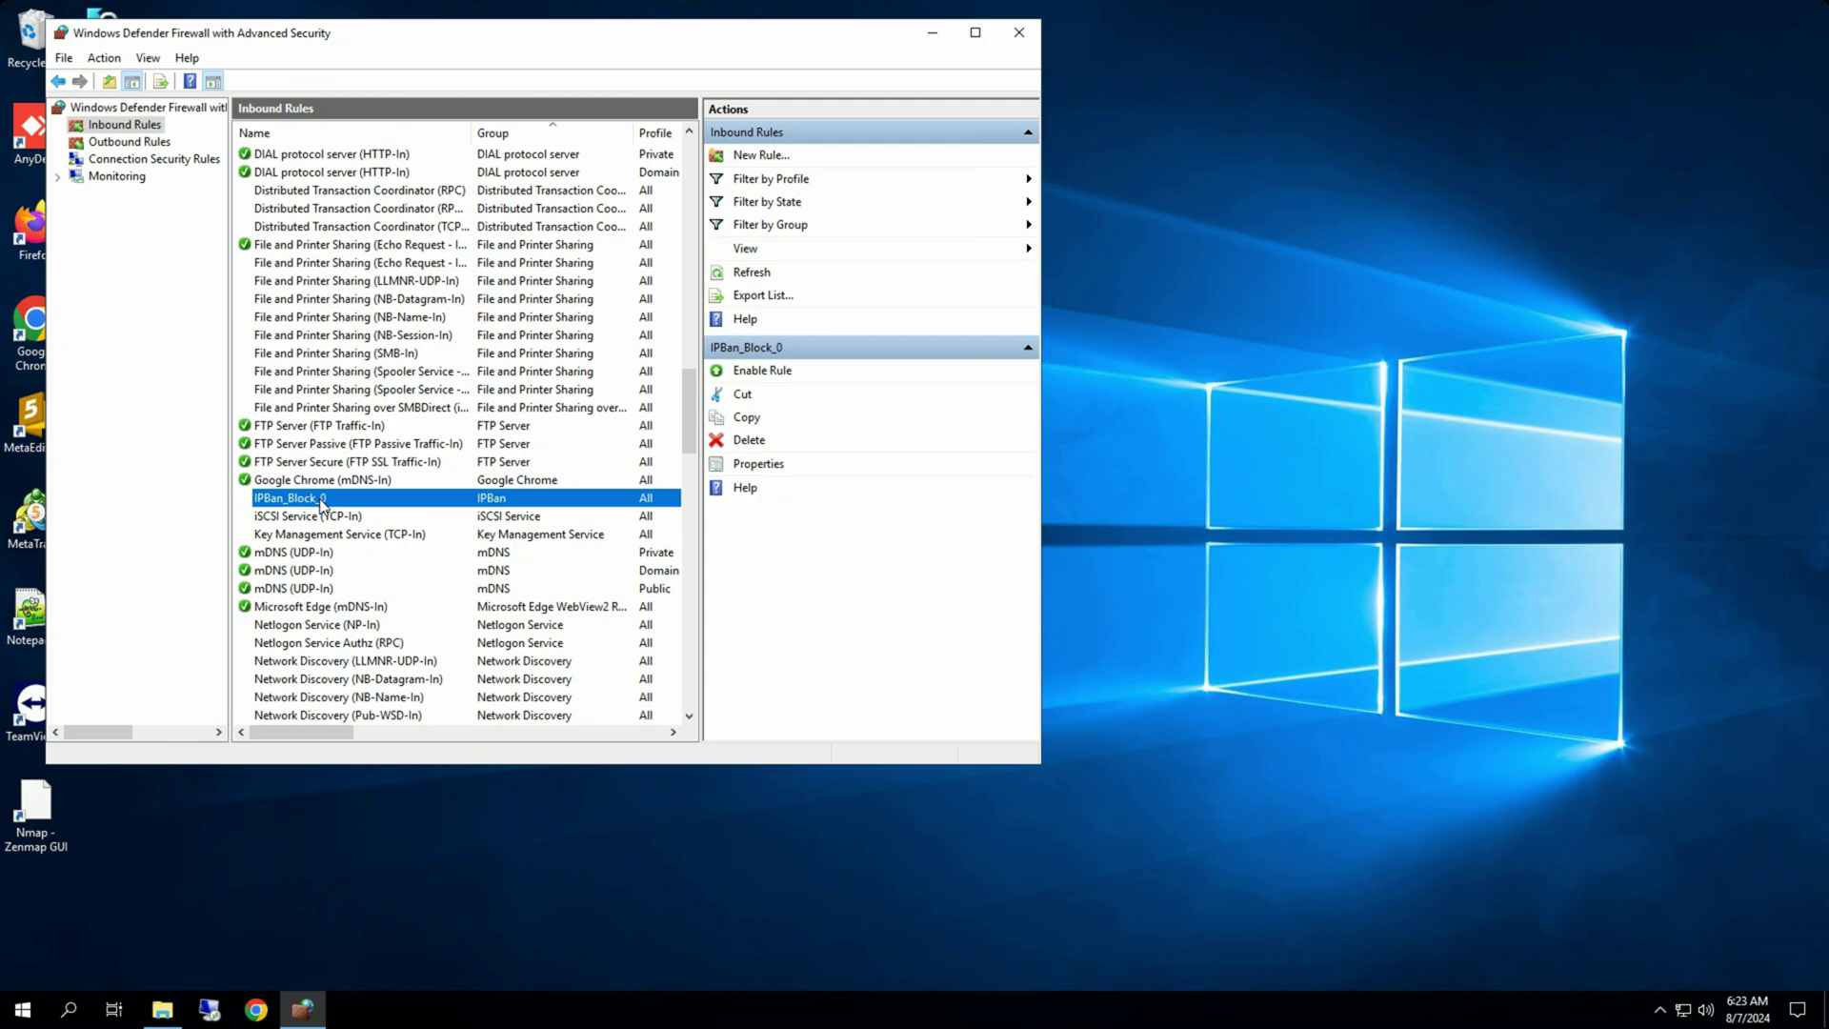
Step: Open IPBan_Block_0's Properties on the Scope tab to view its remote addresses
{"action": "double_click", "coordinate": [322, 500]}
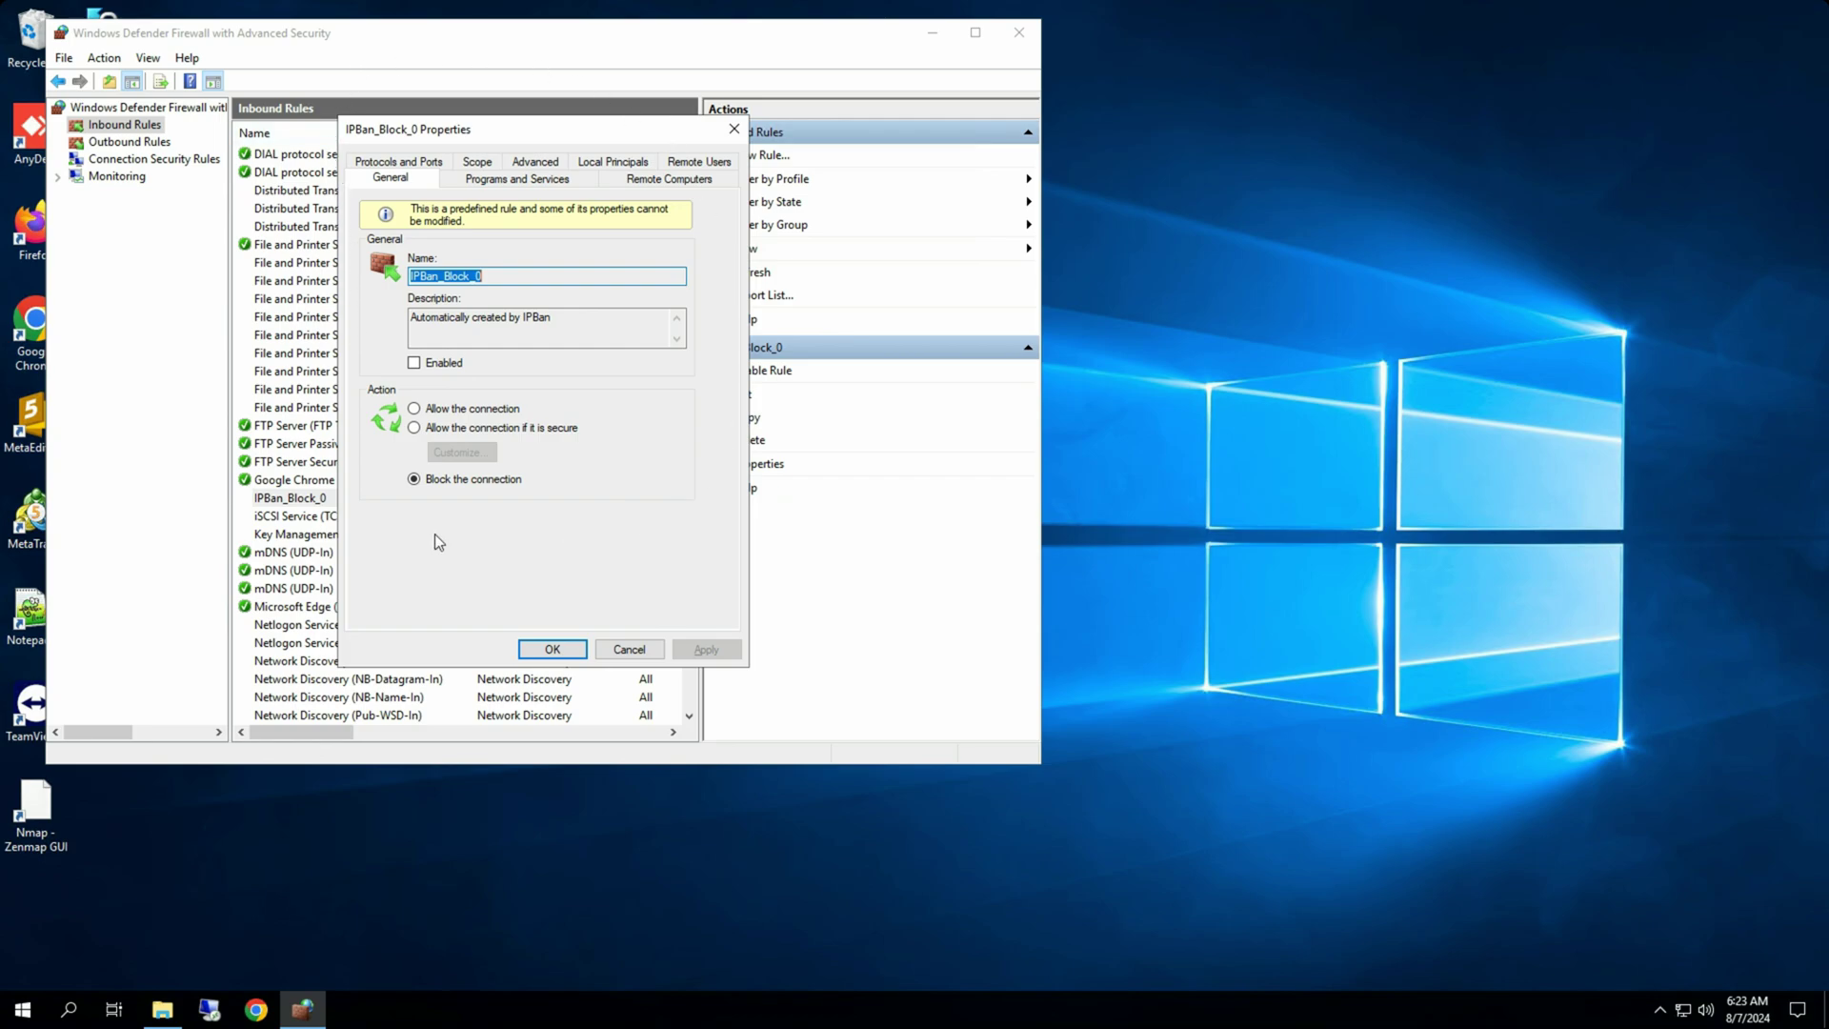
{"action": "left_click", "coordinate": [477, 170]}
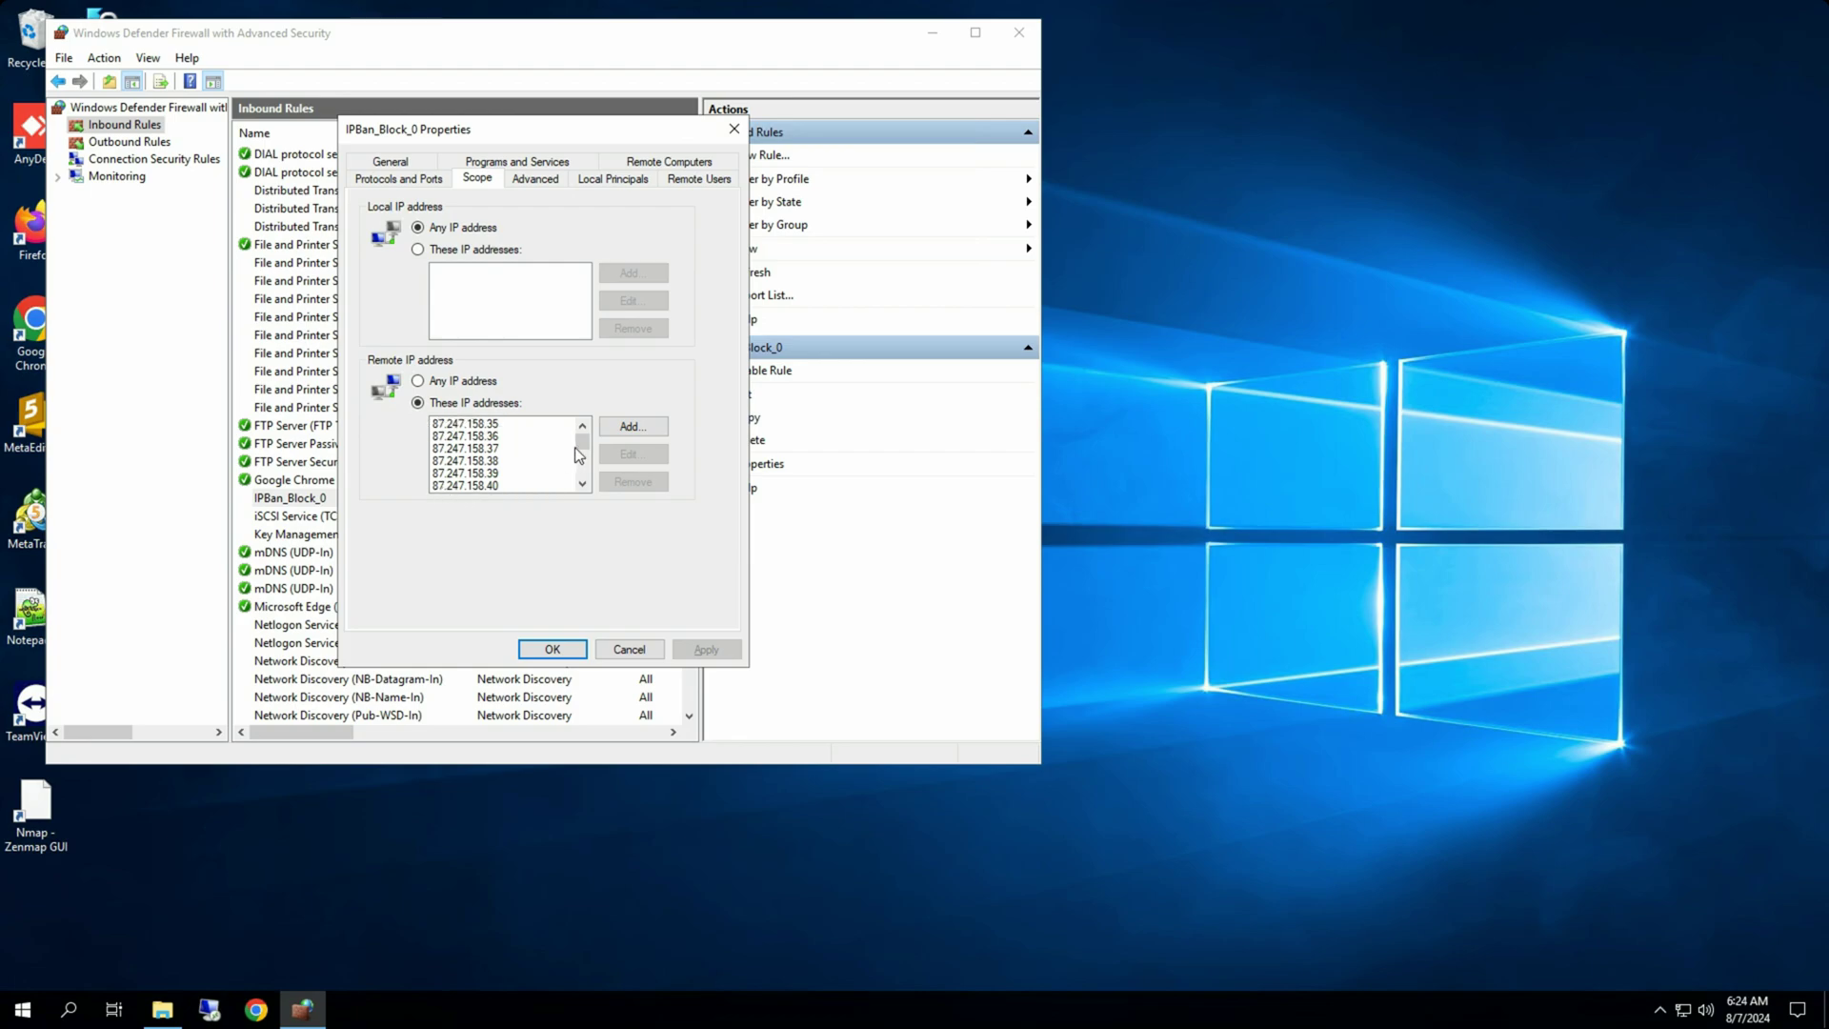
Step: Delete 87.247.158.35 from the Remote IP address list and confirm with OK
{"action": "mouse_move", "coordinate": [582, 443]}
{"action": "left_mouse_down"}
{"action": "mouse_move", "coordinate": [584, 485]}
{"action": "mouse_move", "coordinate": [582, 436]}
{"action": "left_mouse_up"}
{"action": "left_click", "coordinate": [479, 428]}
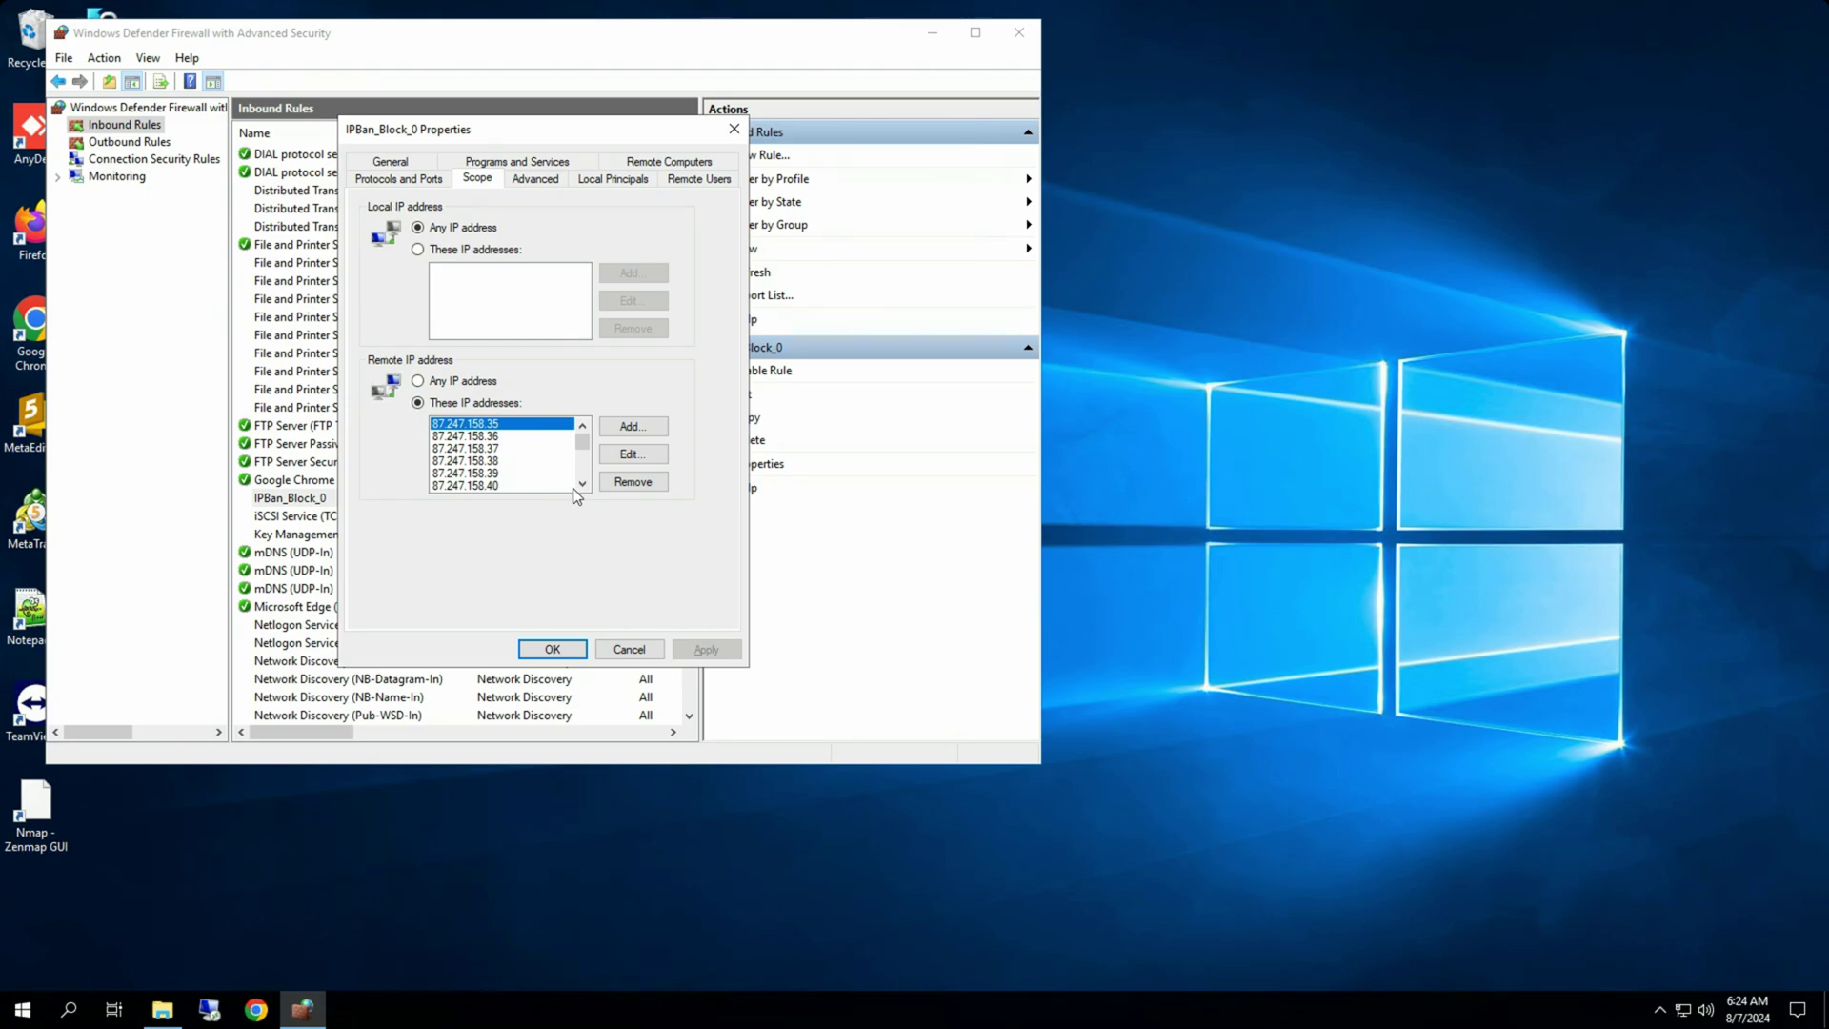
{"action": "left_click", "coordinate": [634, 483]}
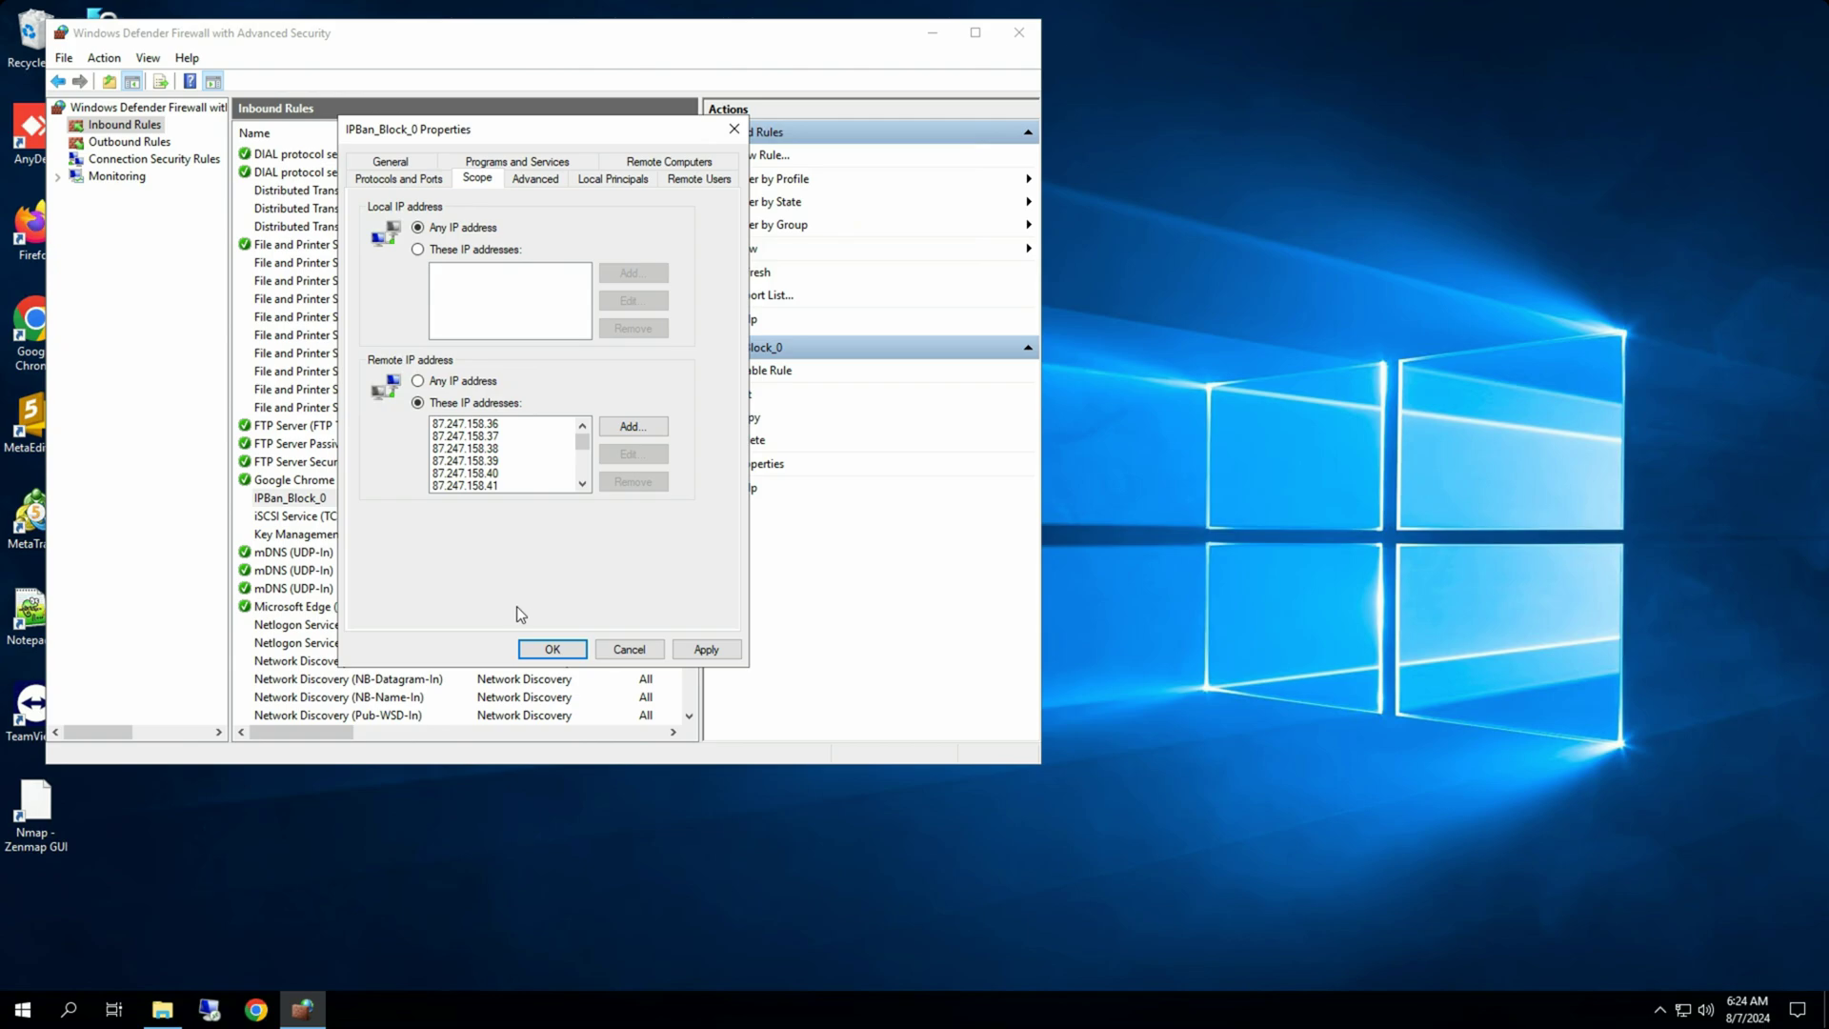
{"action": "left_click", "coordinate": [553, 652]}
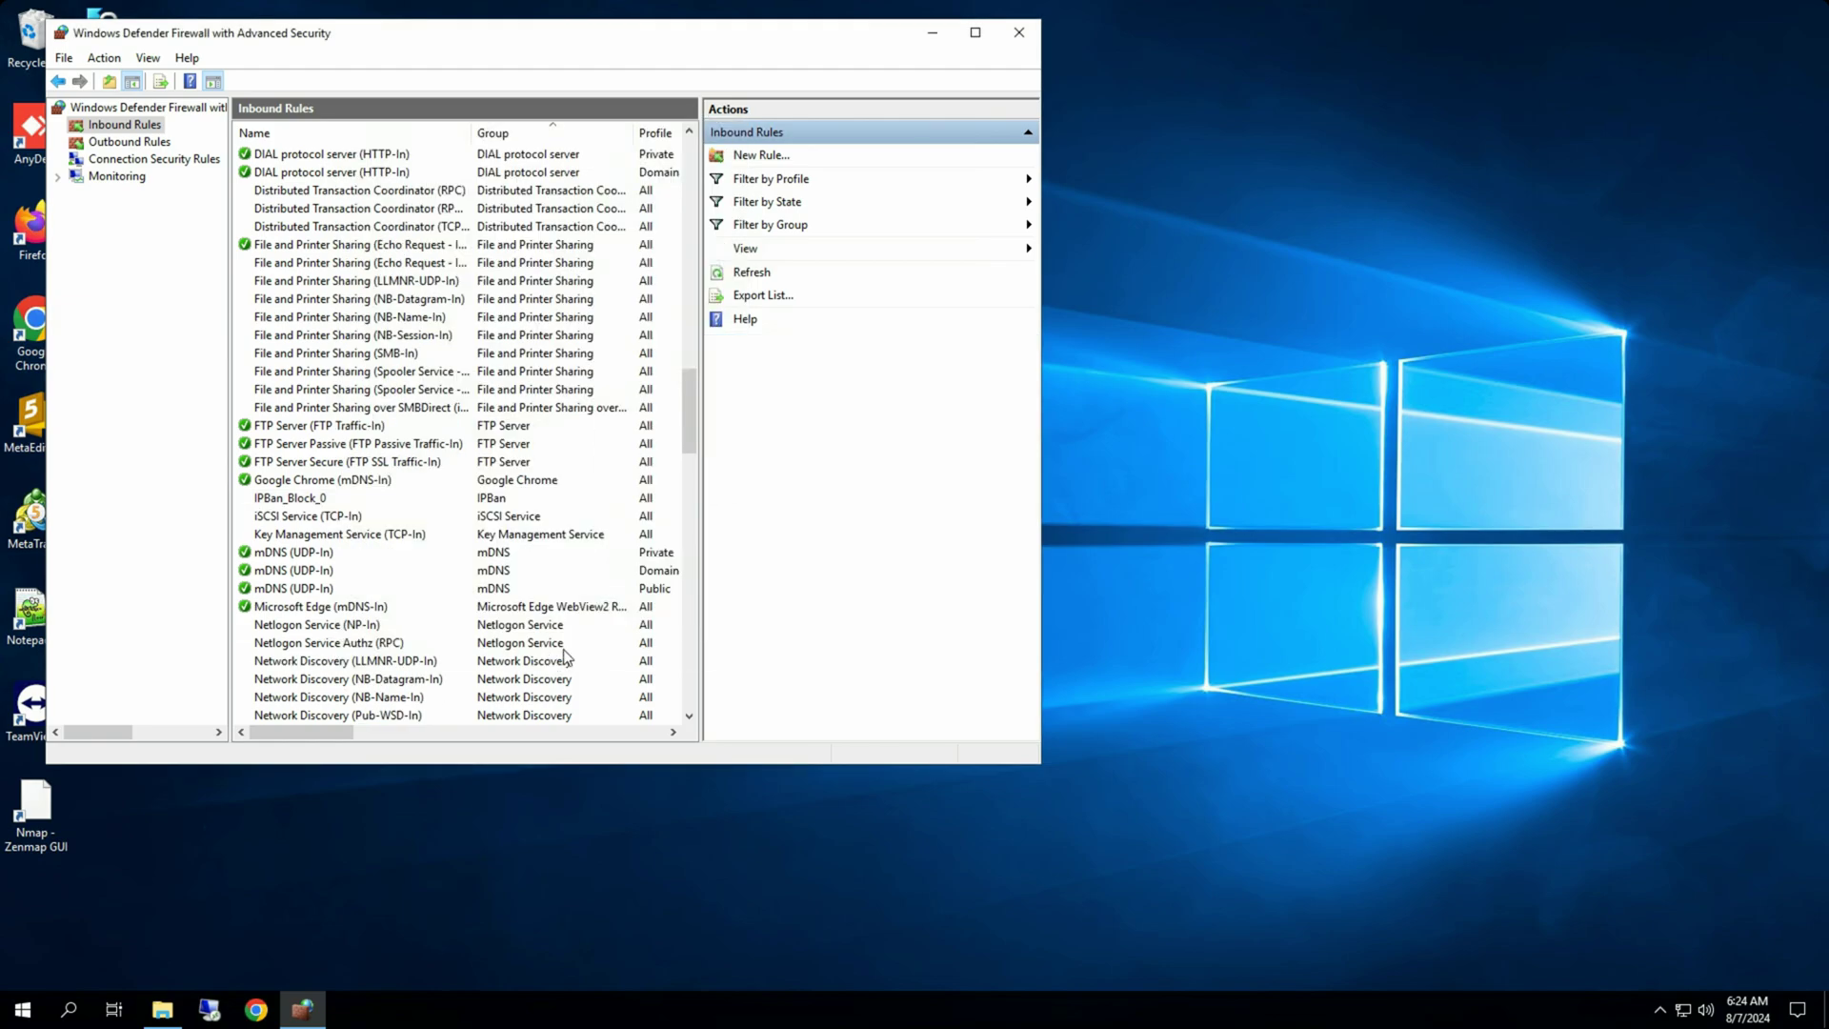
Step: Close the Windows Defender Firewall with Advanced Security window
{"action": "left_click", "coordinate": [1018, 33]}
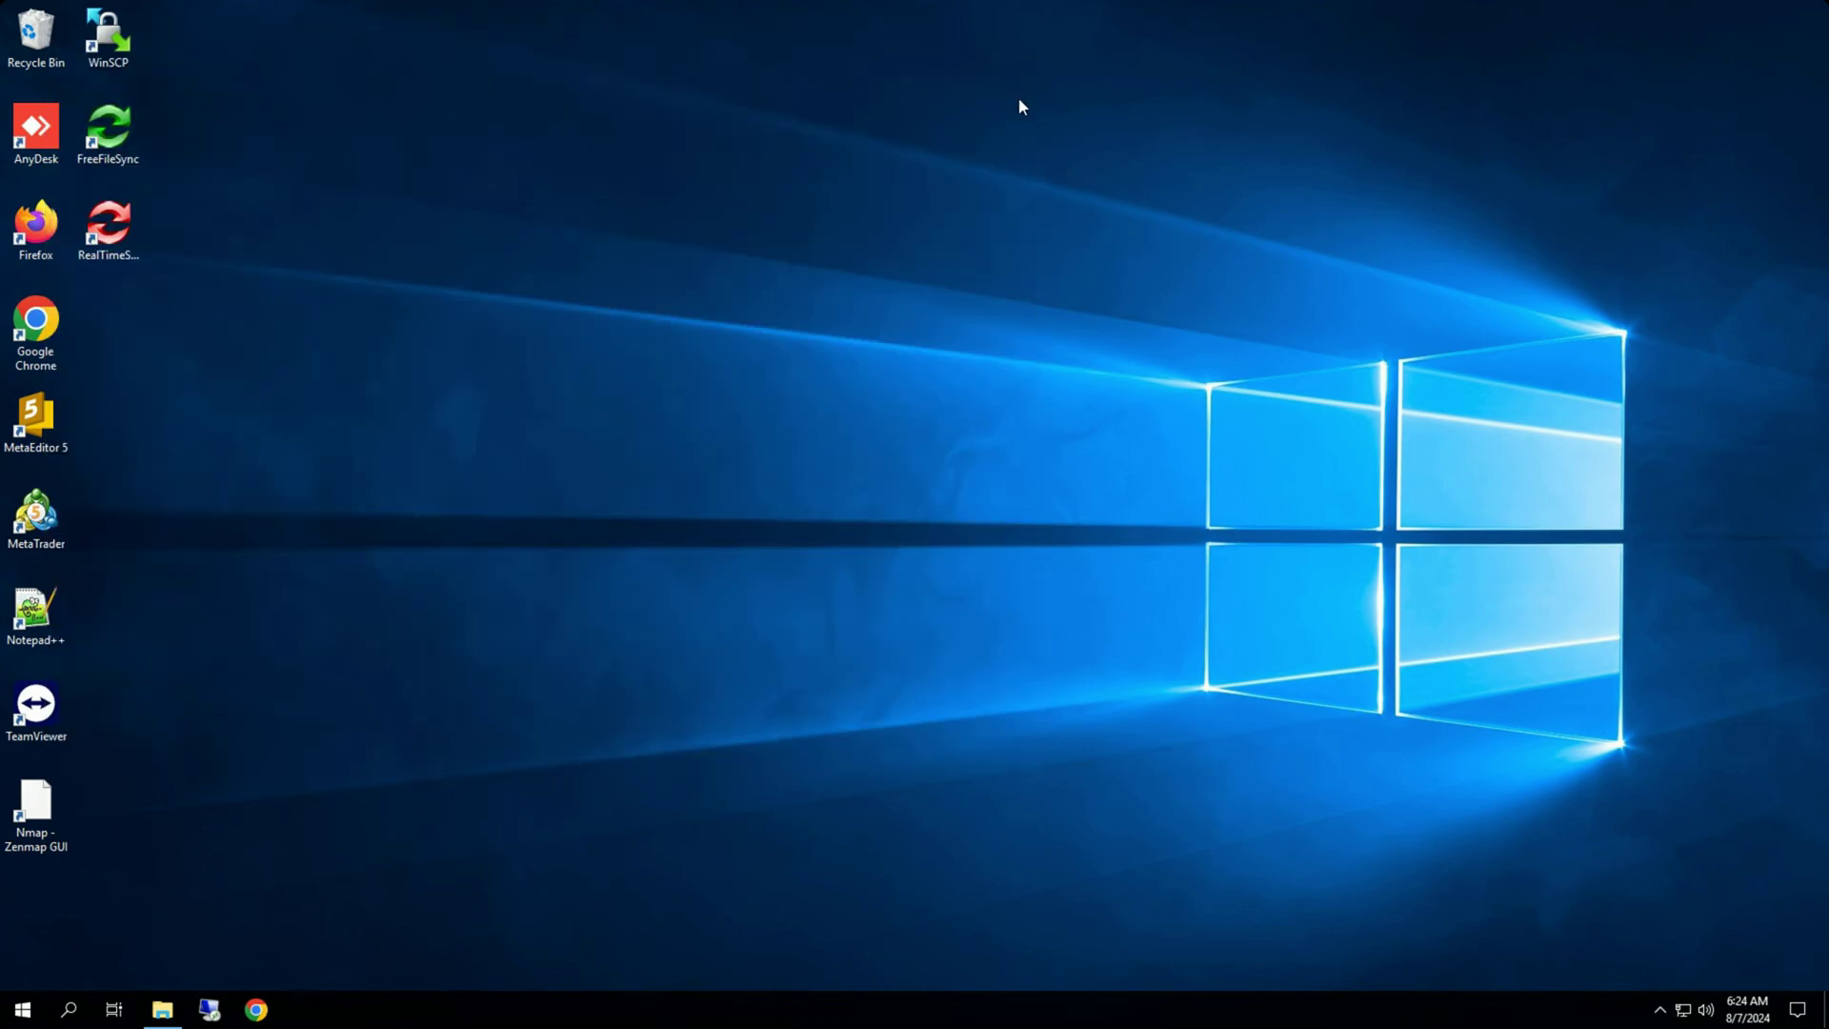